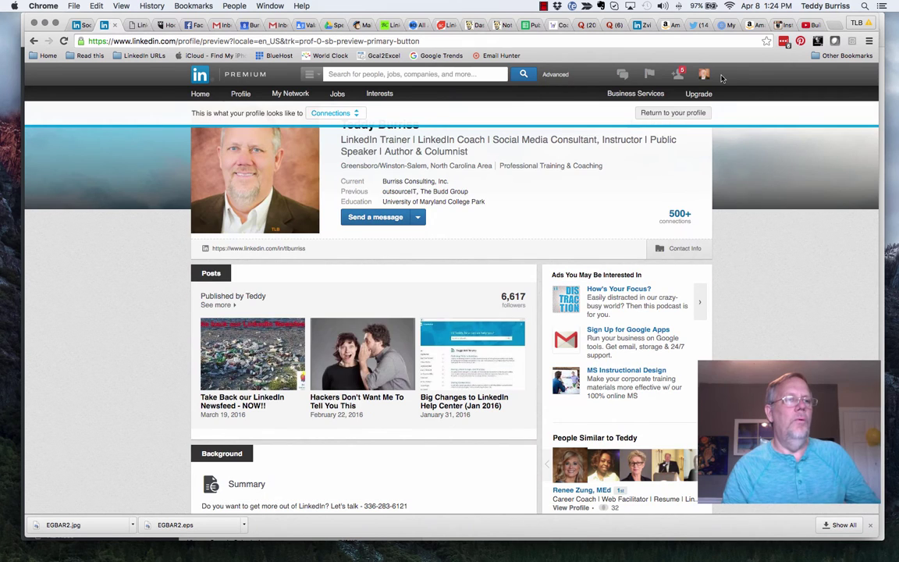
# - Go to Privacy & Settings and show the Privacy tab's Profile viewing options, set to Full profile
pyautogui.moveTo(705, 76)
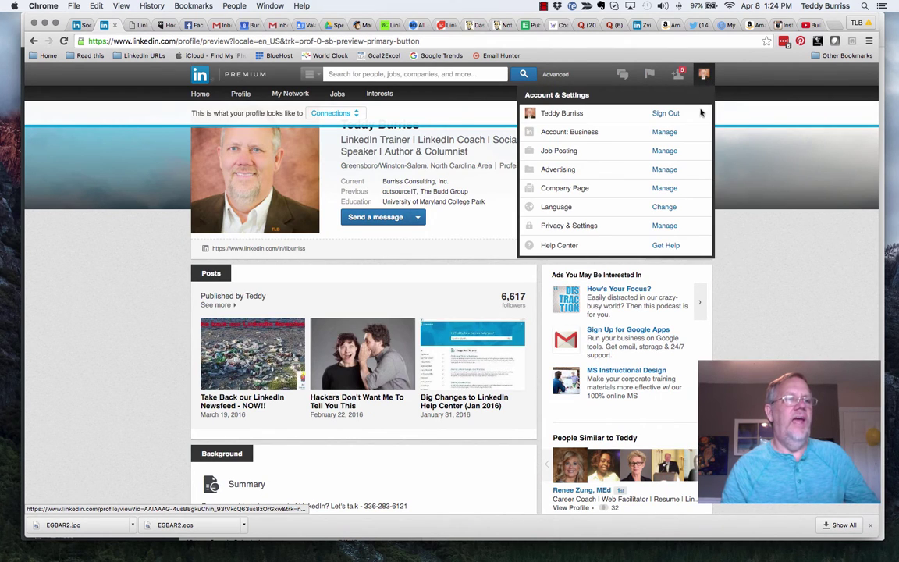
pyautogui.click(610, 231)
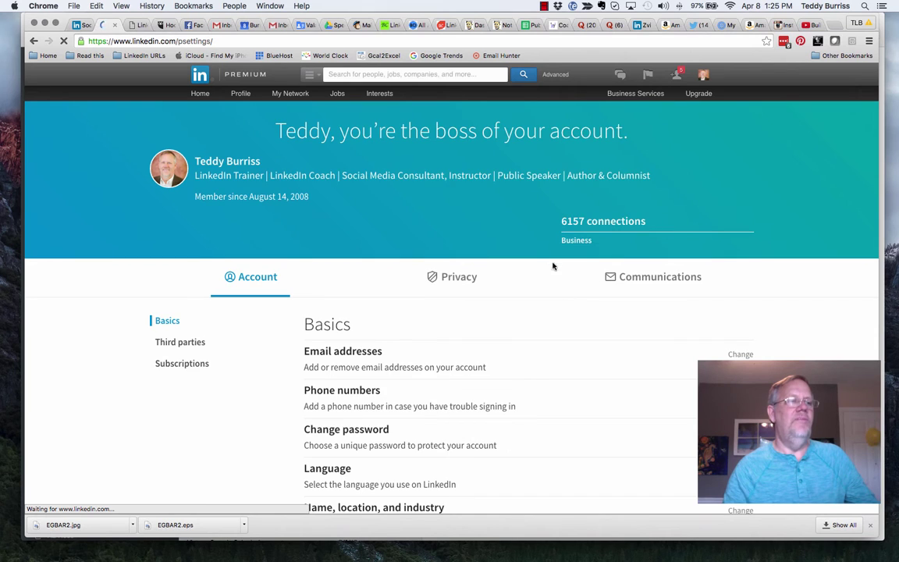
pyautogui.click(450, 280)
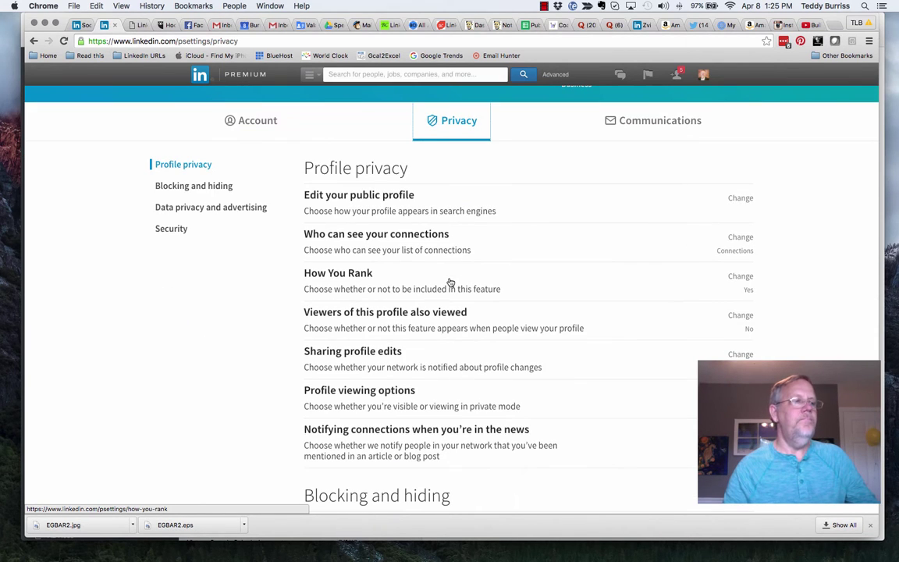
pyautogui.scroll(-2, 450, 283)
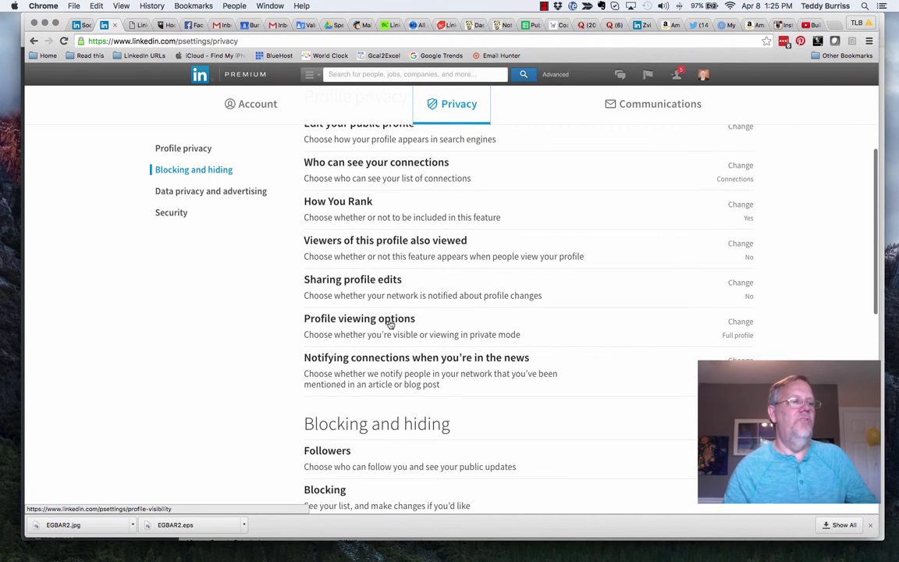
pyautogui.click(739, 322)
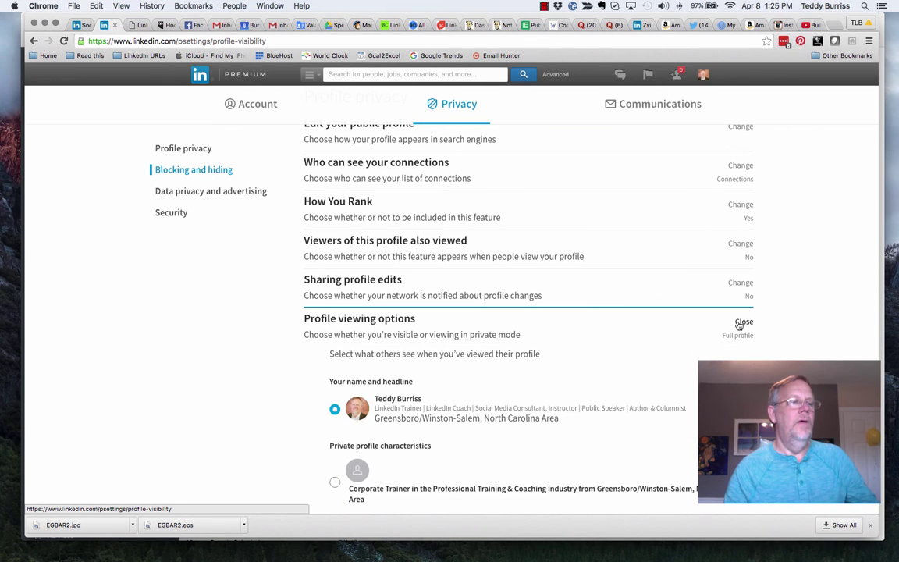
pyautogui.scroll(-3, 699, 367)
pyautogui.scroll(-2, 699, 367)
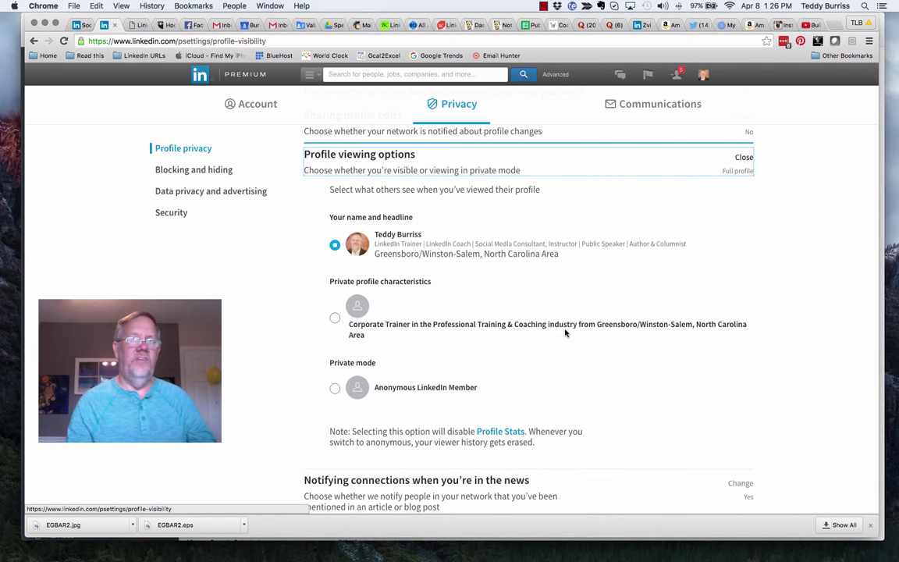
pyautogui.click(335, 318)
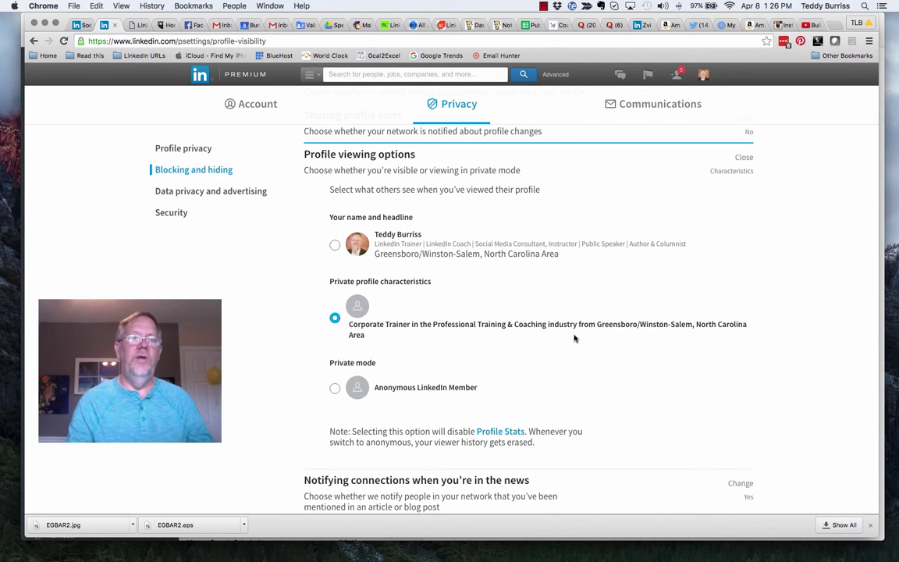
pyautogui.press('Up')
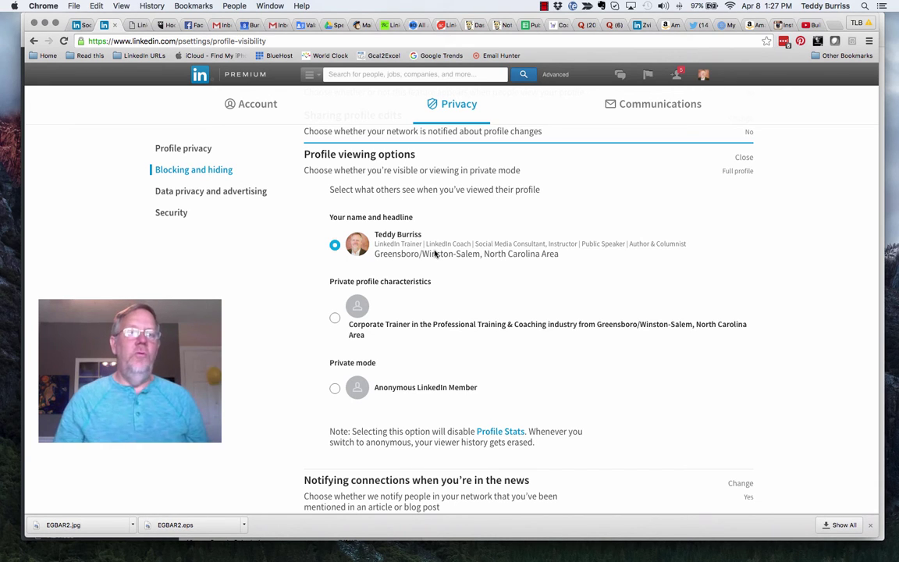
# - Return to the LinkedIn home feed and scroll down through the posts
pyautogui.click(202, 75)
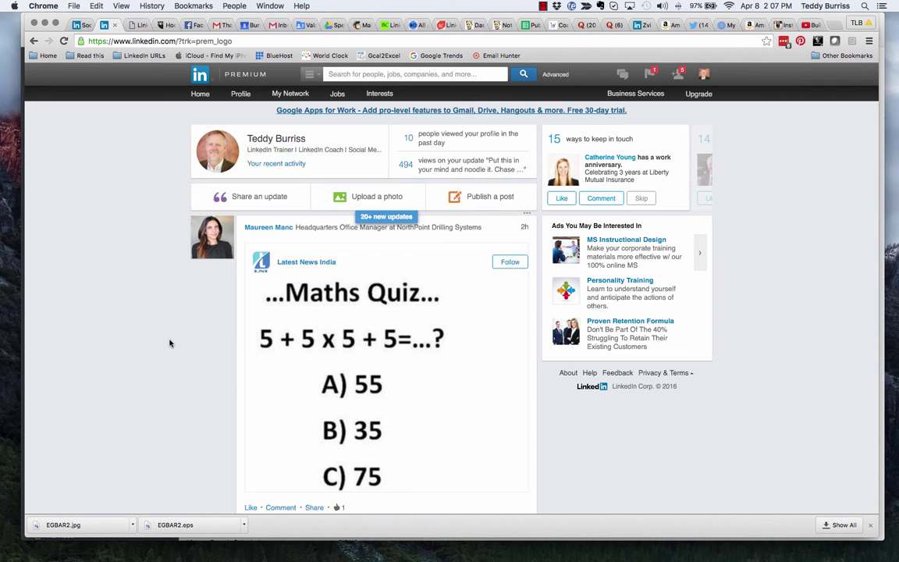
pyautogui.scroll(-5, 169, 344)
pyautogui.scroll(-3, 169, 344)
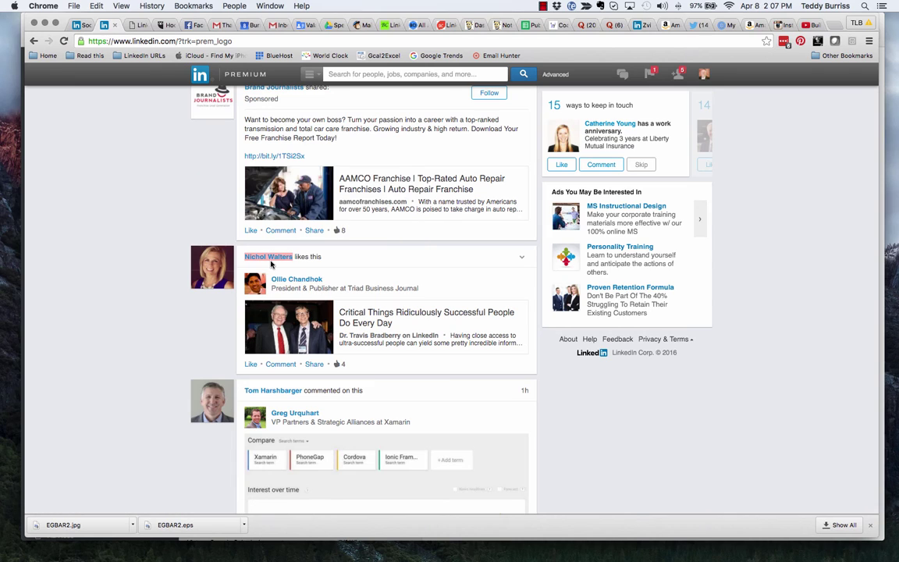
# - Select a connection's full name in their hover card and open a new incognito window
pyautogui.moveTo(271, 262)
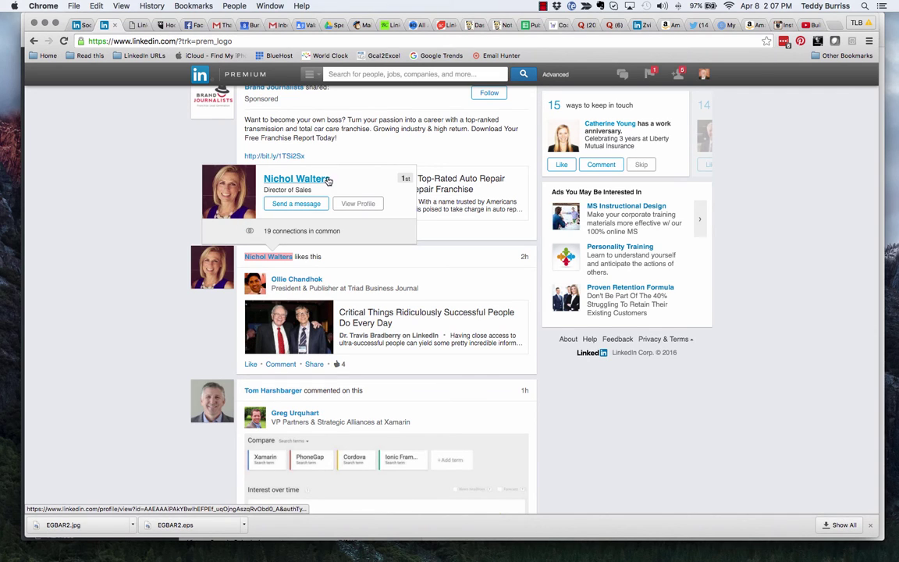
pyautogui.doubleClick(297, 181)
pyautogui.moveTo(297, 181); pyautogui.dragTo(263, 175)
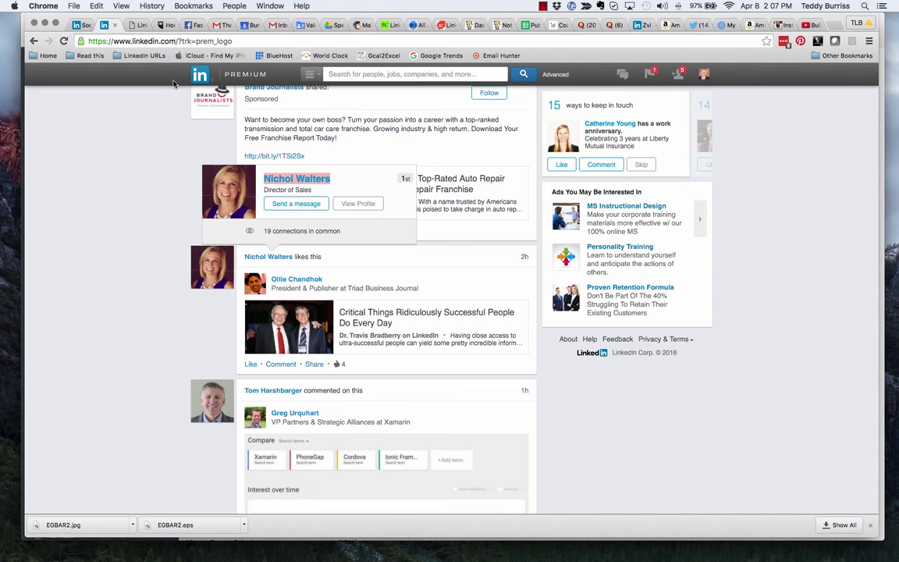
pyautogui.click(74, 6)
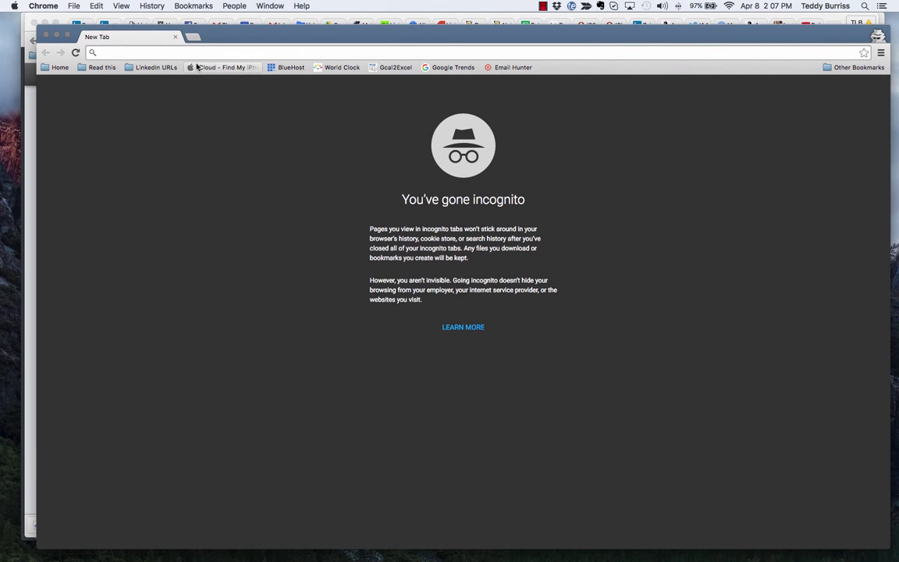
# - On google.com, search site:linkedin.com/in for the connection's quoted full name plus Director Sales
pyautogui.write('google.com')
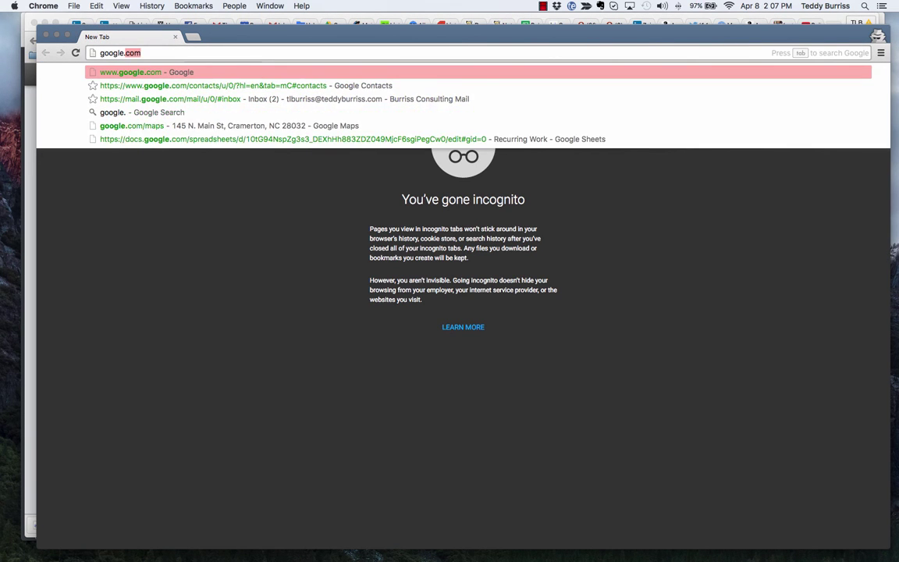
pyautogui.press('Return')
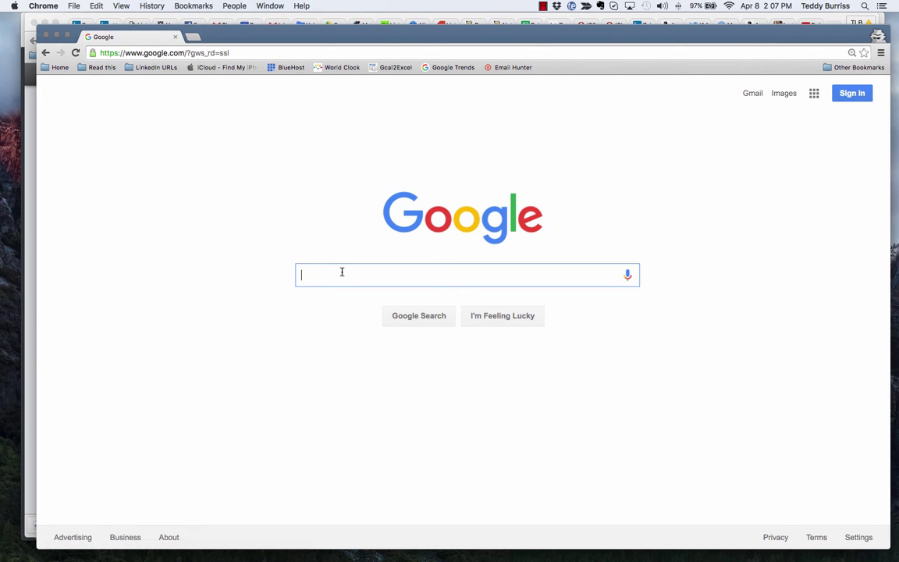
pyautogui.write('site')
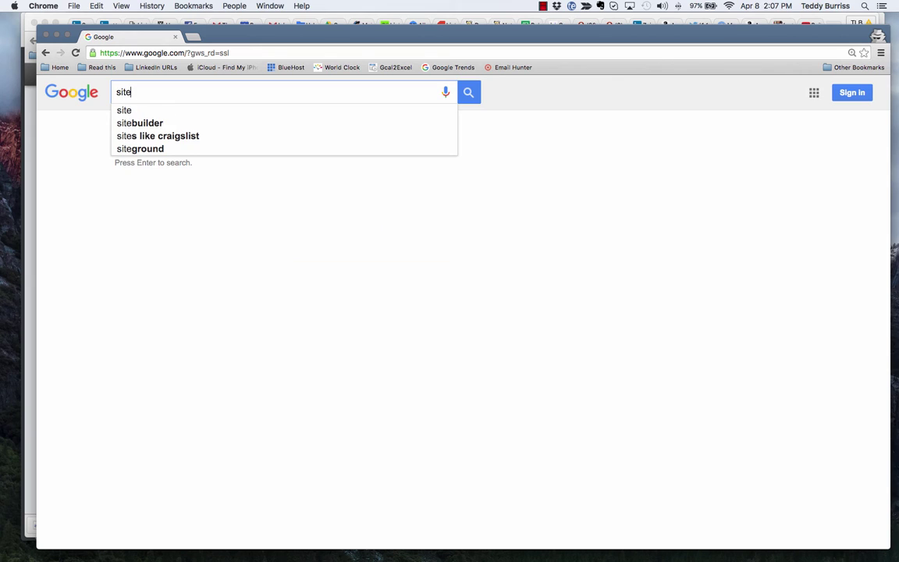
pyautogui.write(':')
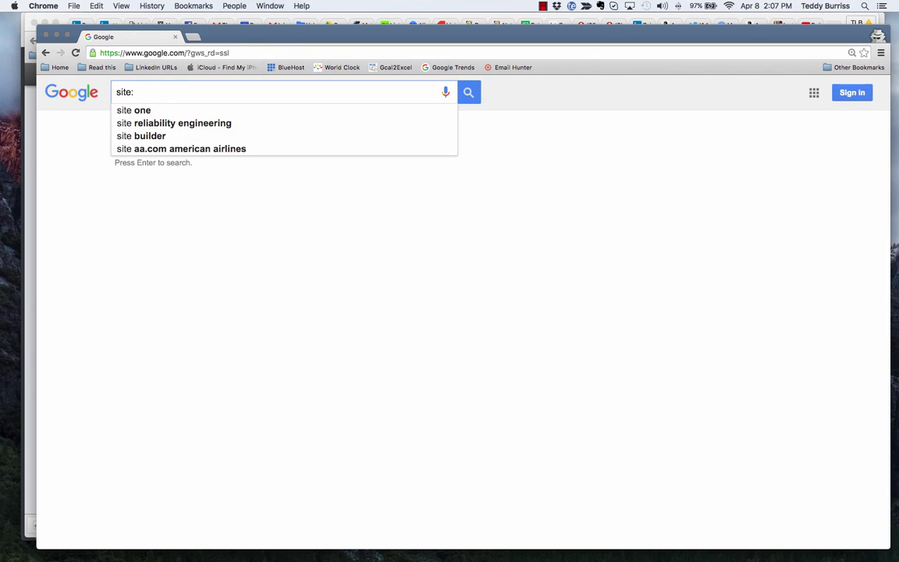
pyautogui.write('linkedin.')
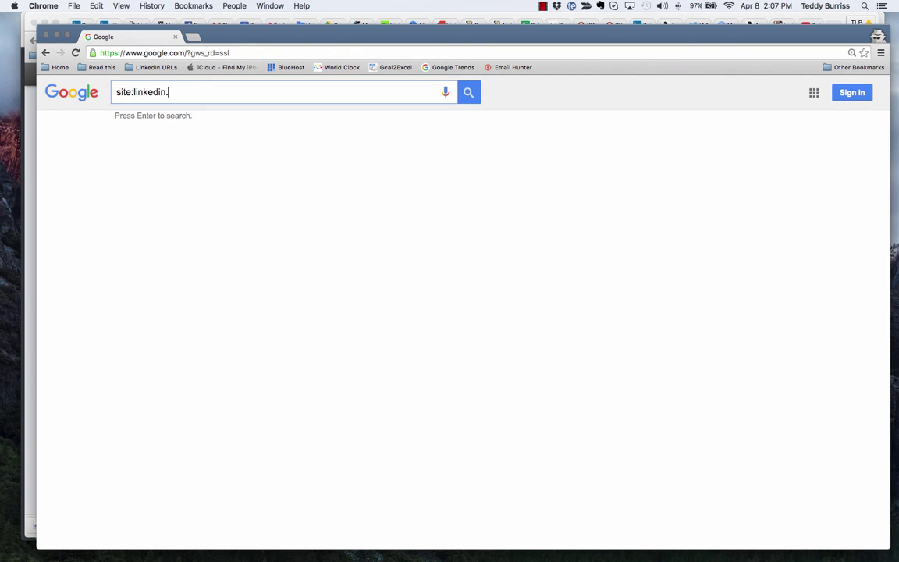
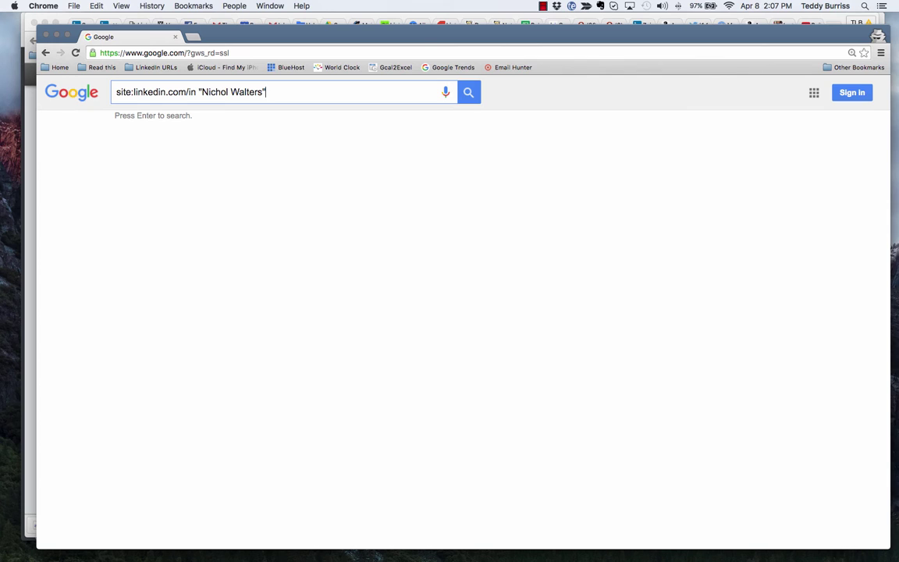
pyautogui.write(' Director Sales')
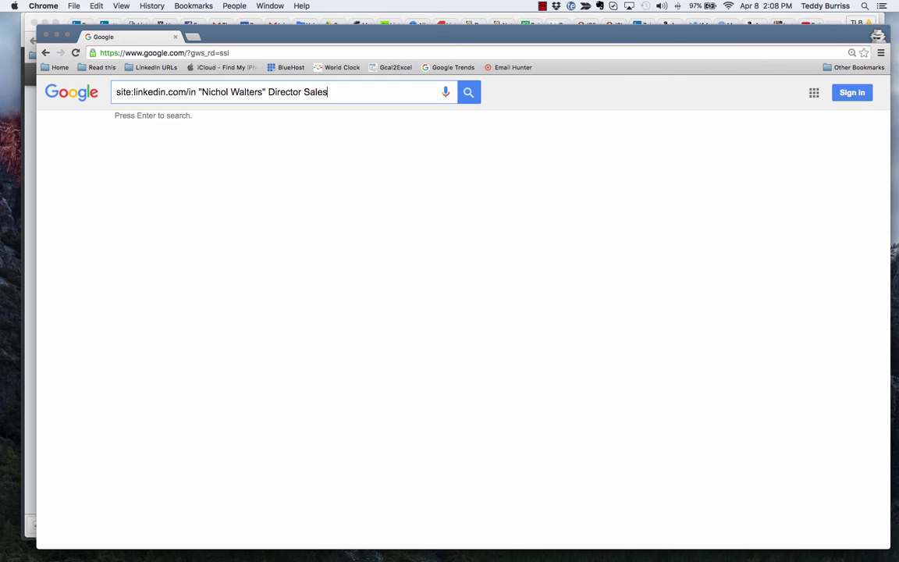
pyautogui.write('"')
pyautogui.press('BackSpace')
pyautogui.click(469, 93)
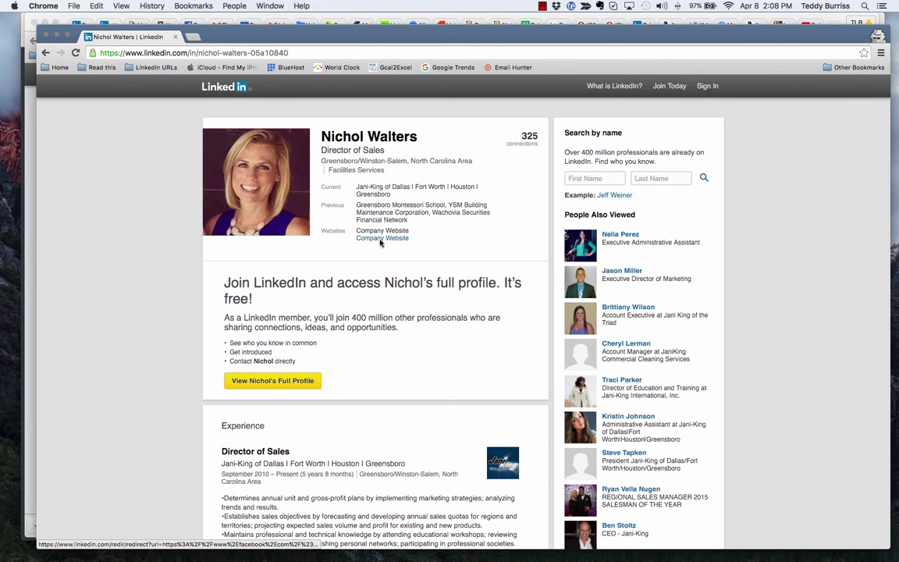
# - Scroll down through the public profile's Honors, Skills and Groups, then back to the top
pyautogui.scroll(-15, 398, 386)
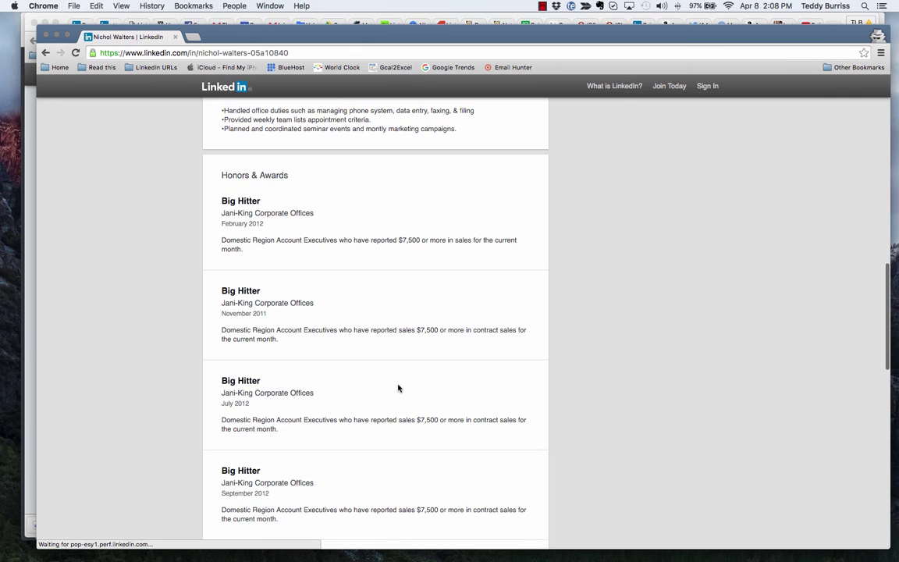
pyautogui.scroll(-8, 387, 406)
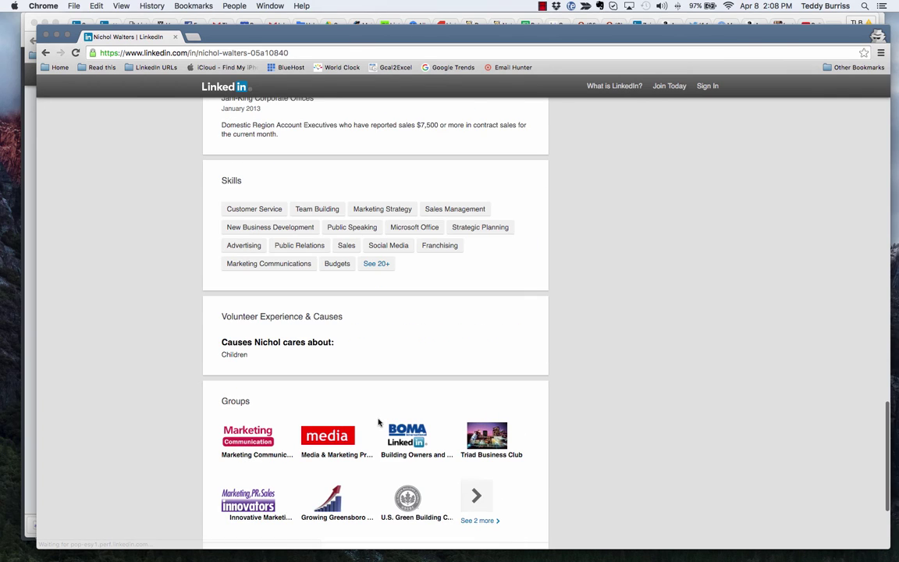
pyautogui.scroll(12, 378, 422)
pyautogui.scroll(12, 379, 423)
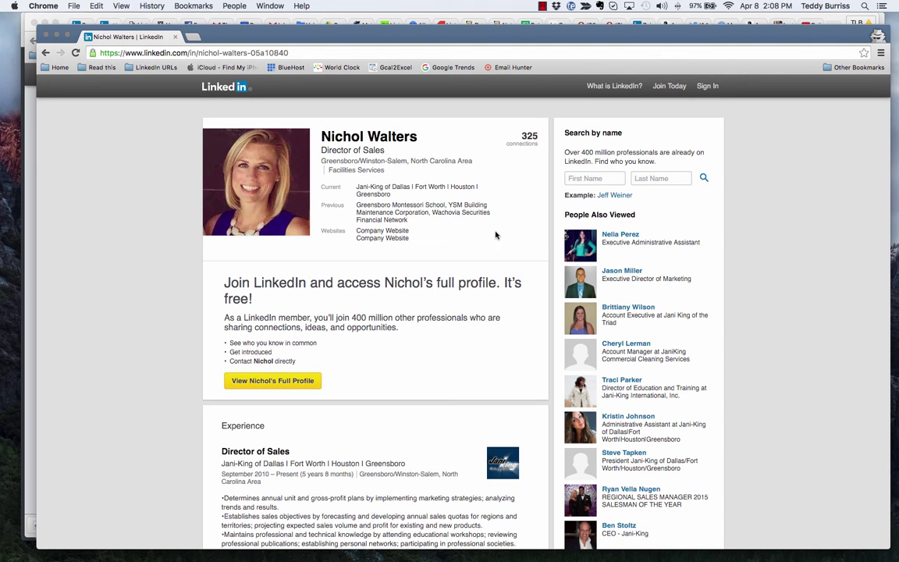
# - Search LinkedIn by name for the connection's first and last name
pyautogui.click(585, 178)
pyautogui.press('Tab')
pyautogui.press('Return')
# - Run a second search by name for another person's first and last name
pyautogui.click(584, 179)
pyautogui.press('Tab')
pyautogui.press('Return')
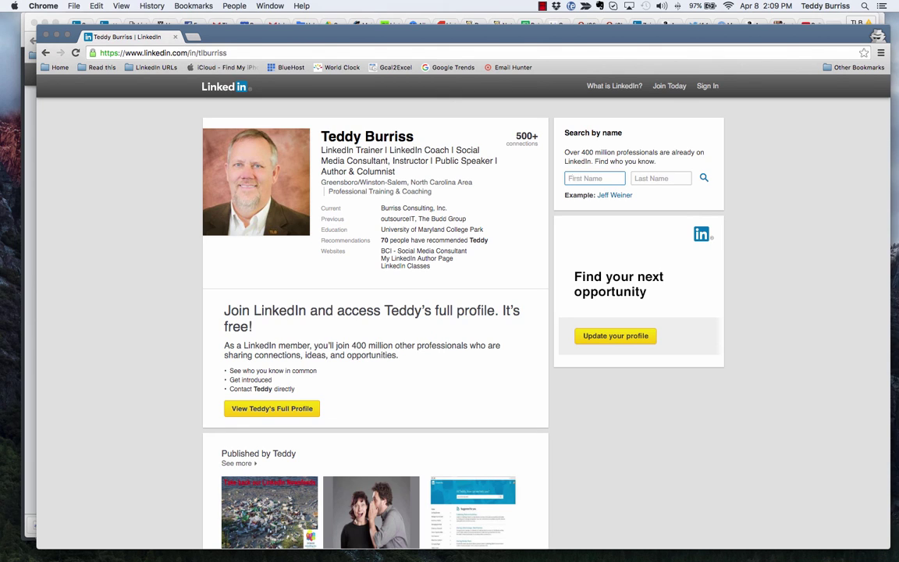
# - Search by name for a third person's first and last name
pyautogui.press('Tab')
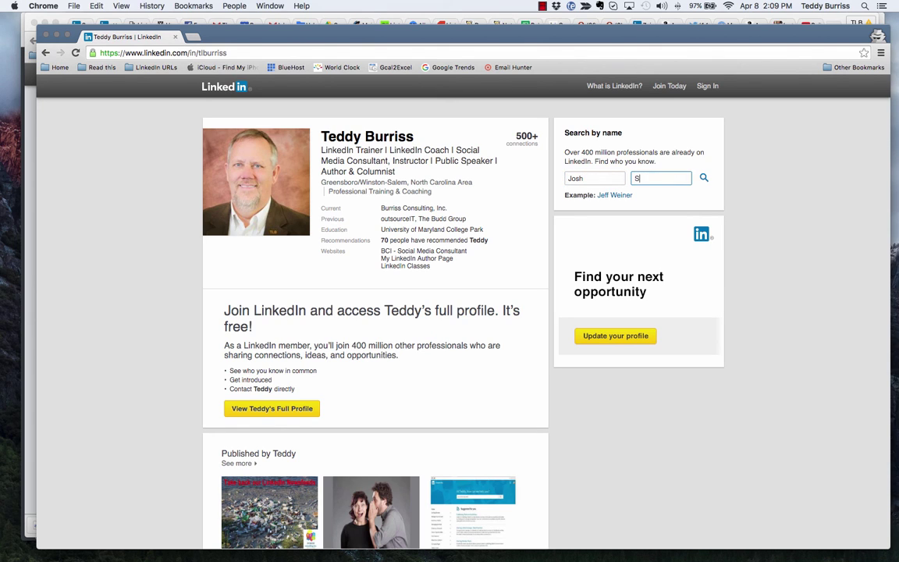
pyautogui.press('Return')
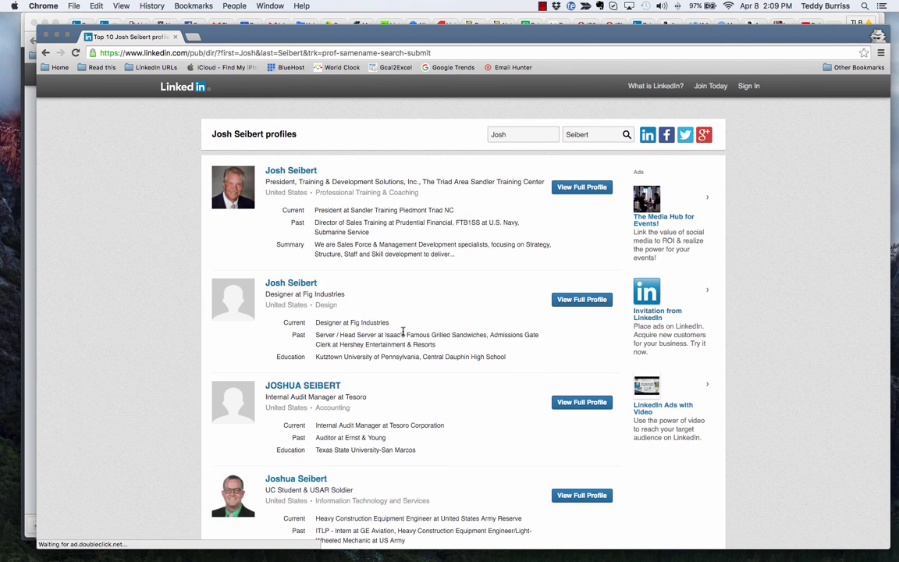
# - Open the top search result's full public profile
pyautogui.scroll(-5, 411, 309)
pyautogui.scroll(5, 411, 307)
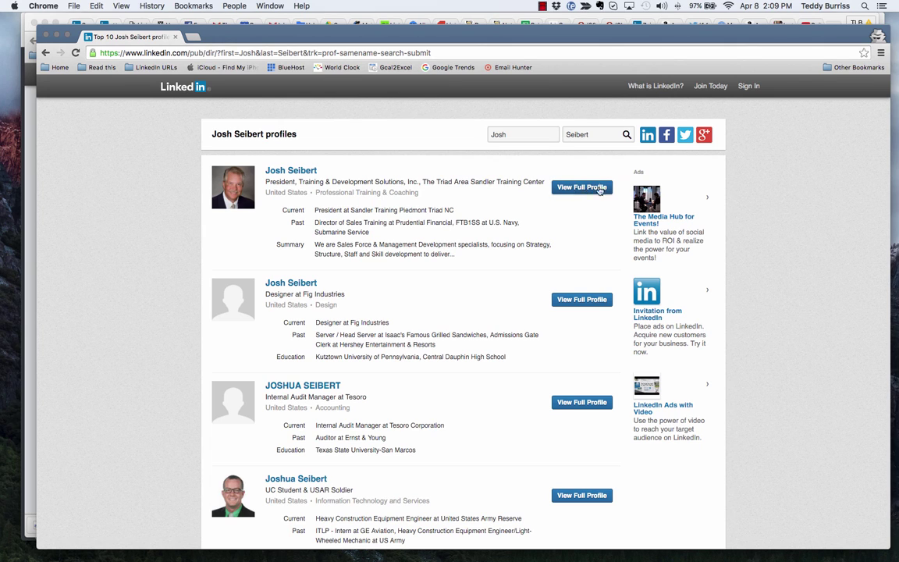
pyautogui.click(587, 193)
pyautogui.click(294, 176)
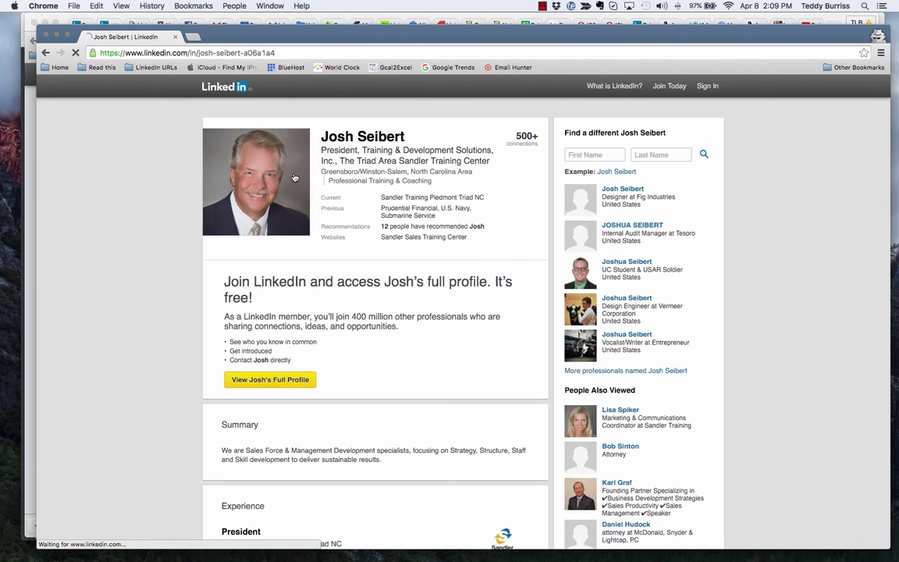
# - Scroll through the profile's summary, experience, recommendations and groups, then reload the page
pyautogui.scroll(-5, 412, 368)
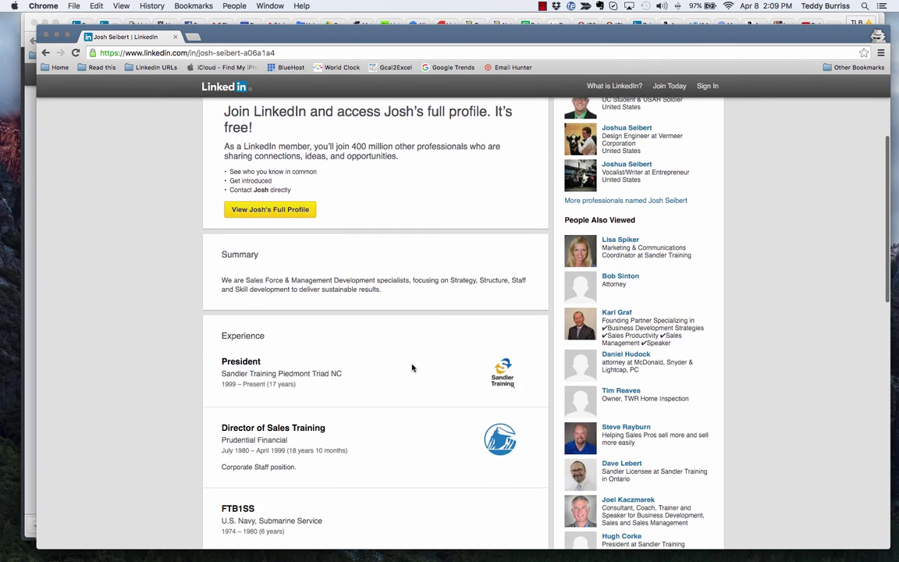
pyautogui.scroll(-5, 413, 367)
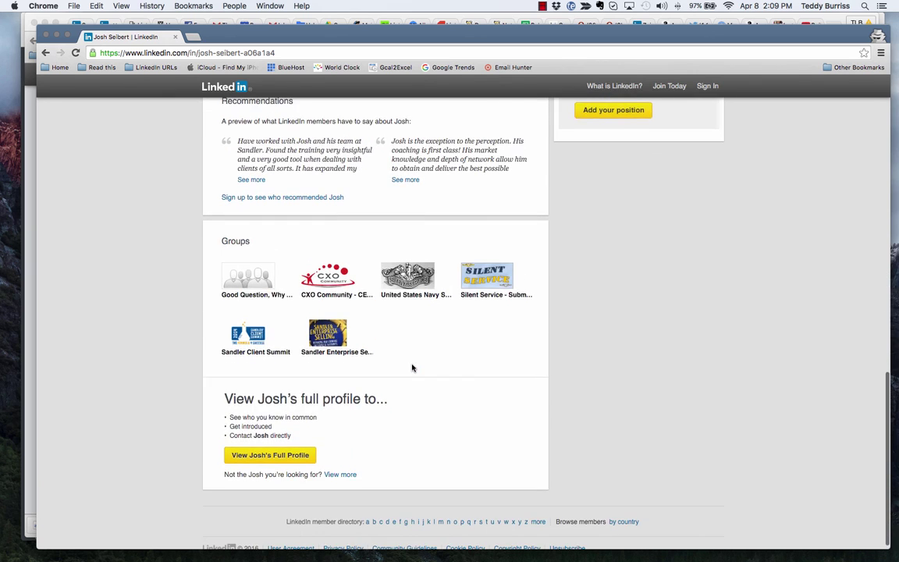
pyautogui.scroll(8, 413, 367)
pyautogui.scroll(5, 412, 368)
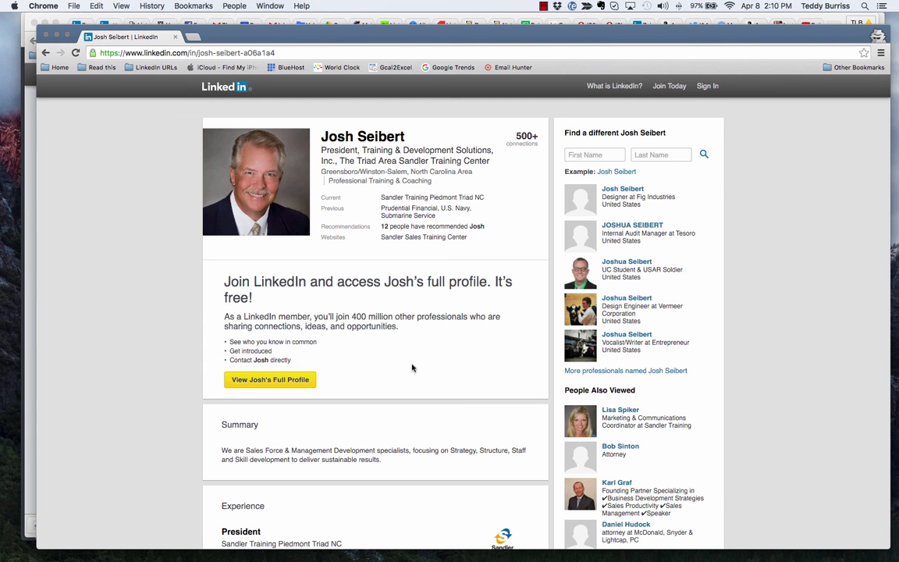
pyautogui.press('super+r')
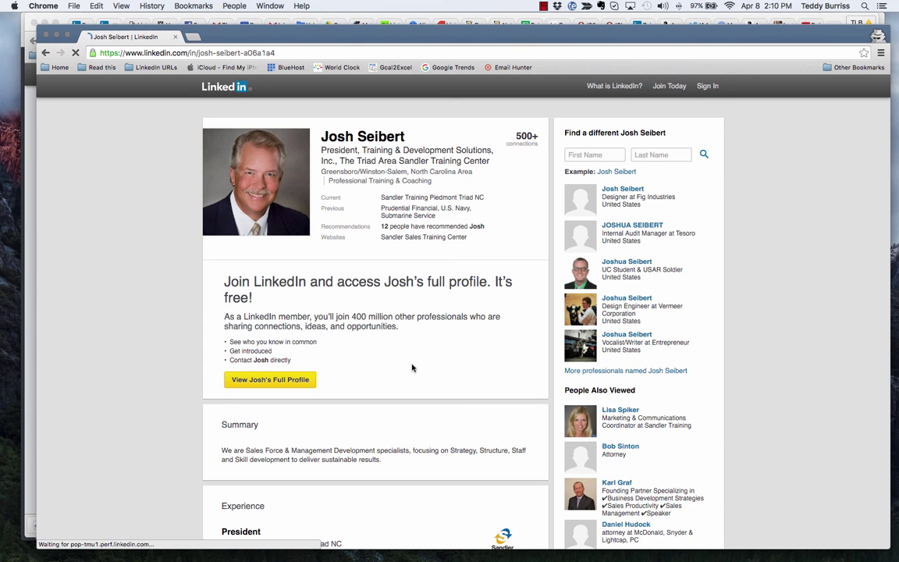